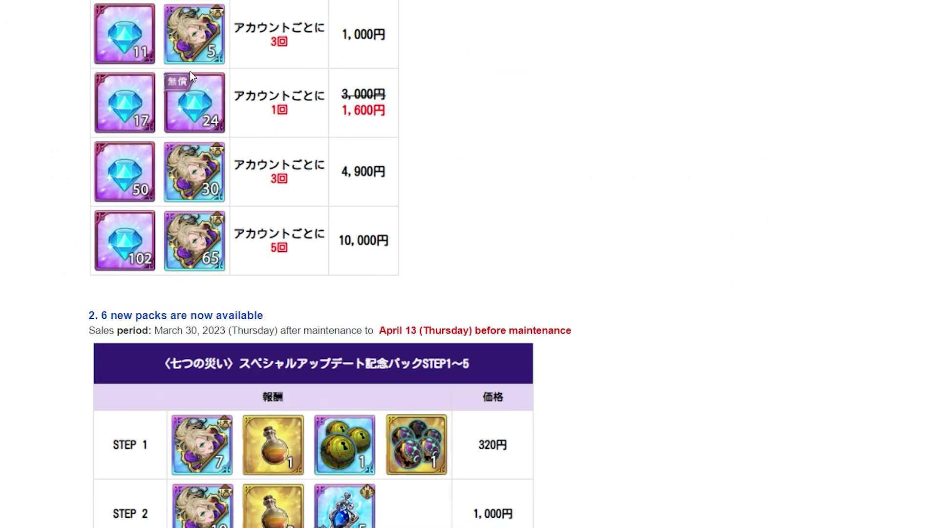
- Review the purchasable packs and the Super Brawl Shop exchange list in the update notes
scroll(175, 123, down, 20)
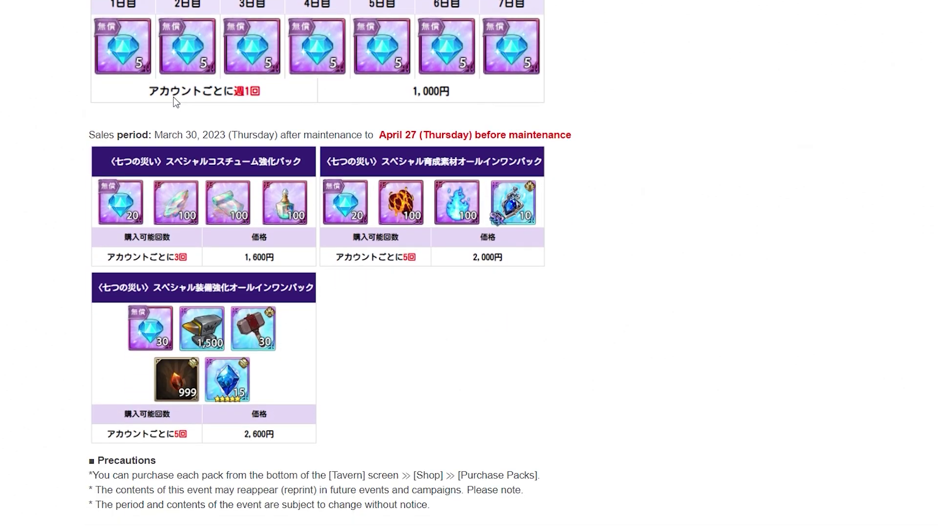
scroll(185, 93, down, 5)
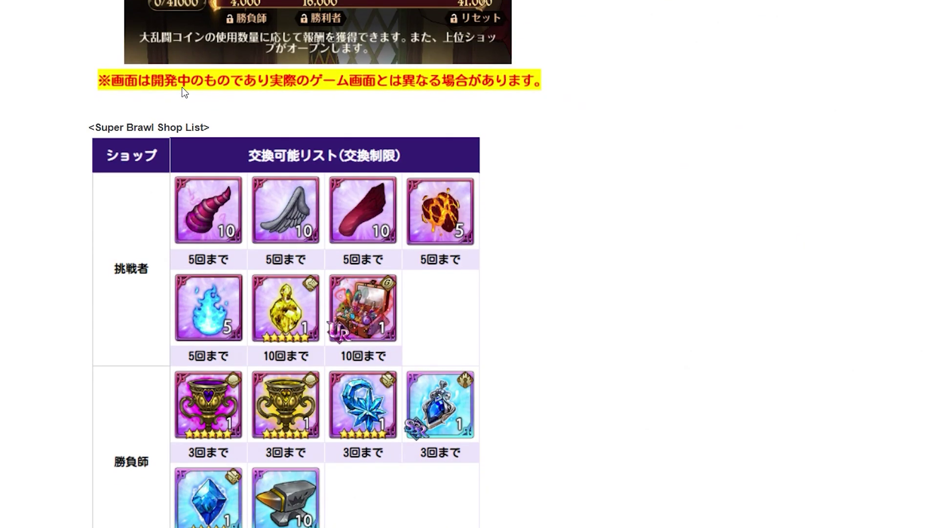
scroll(186, 84, up, 5)
scroll(186, 84, down, 15)
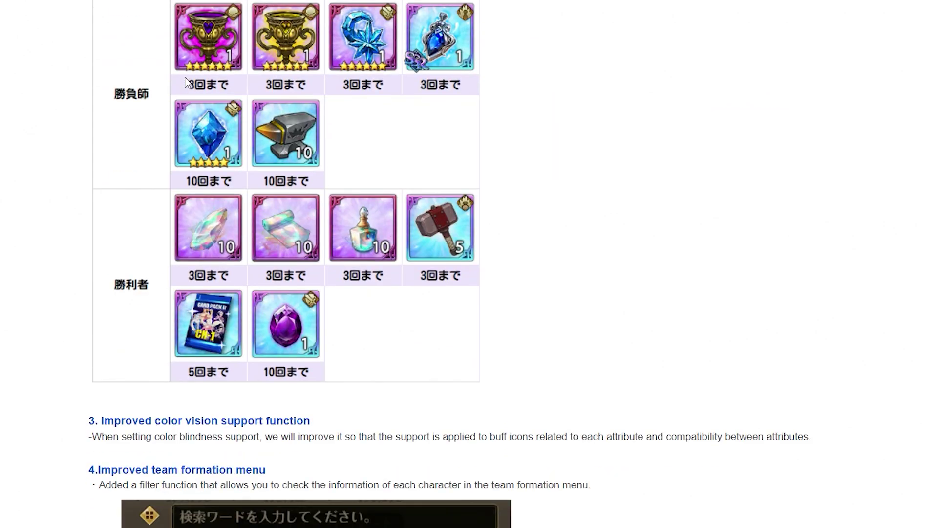
scroll(368, 215, up, 12)
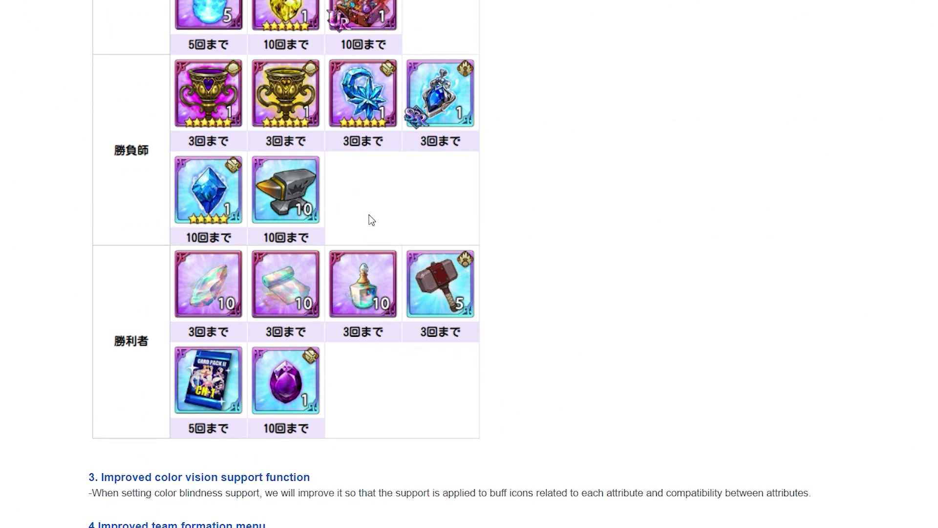
scroll(310, 140, down, 20)
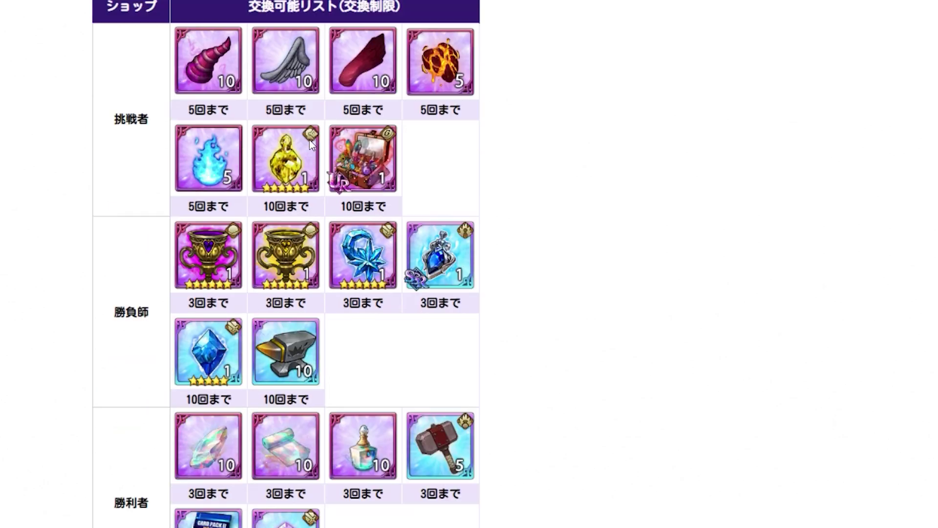
scroll(312, 146, down, 10)
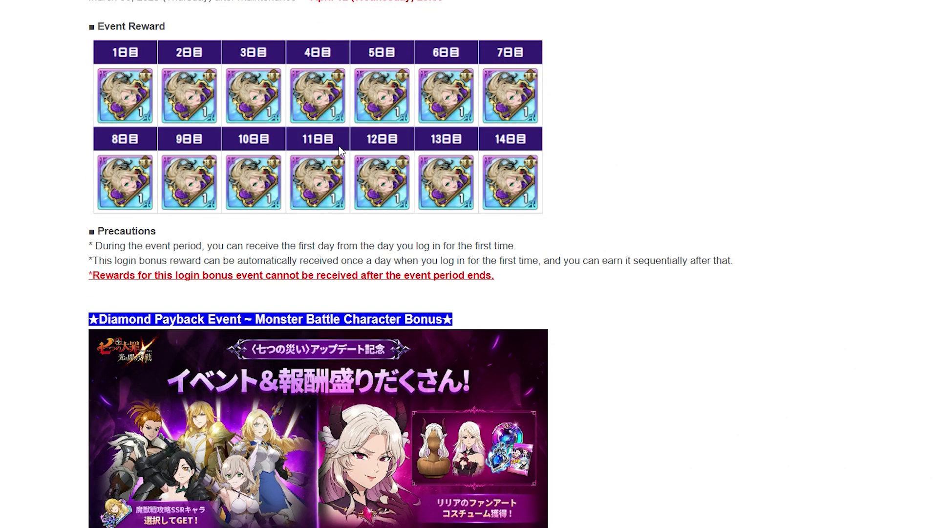
- Read the update notes from the login bonus and Diamond Payback Event through the Hawk Pass and battle events to the text changes
scroll(274, 113, down, 20)
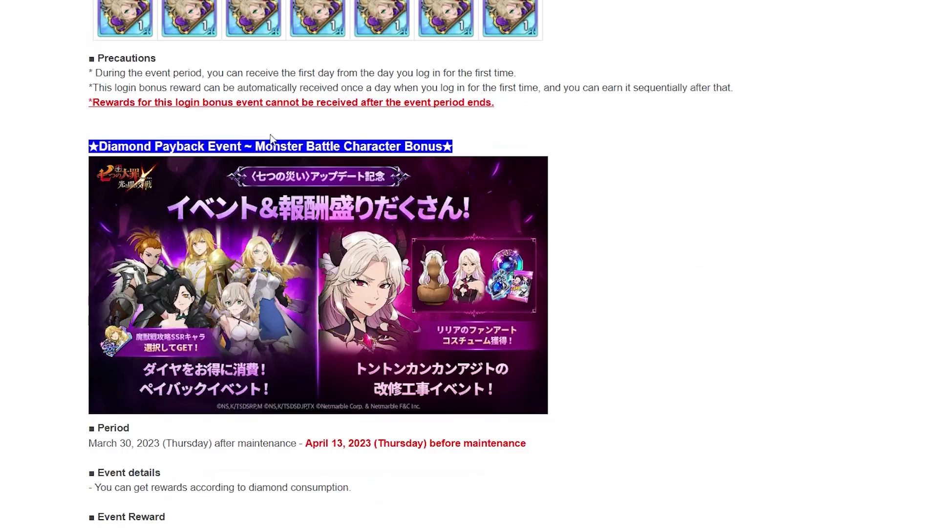
scroll(277, 138, down, 20)
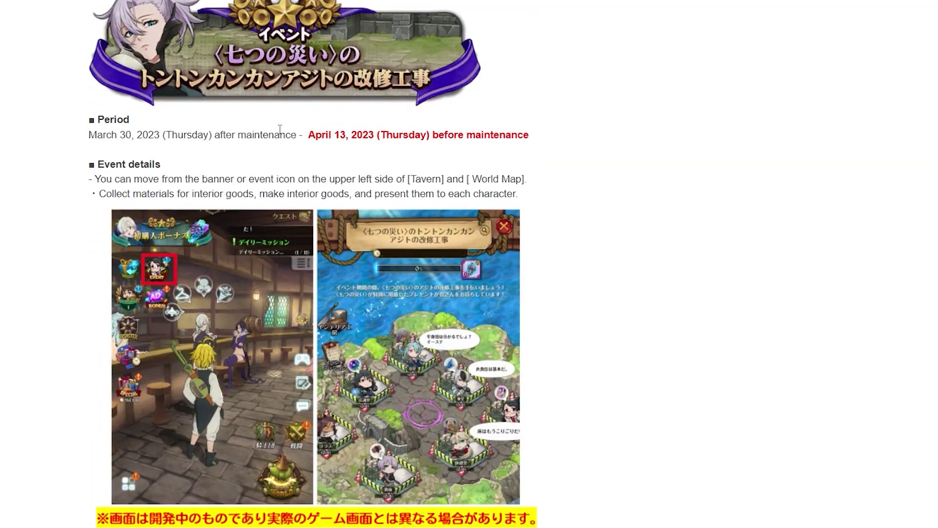
scroll(285, 135, down, 20)
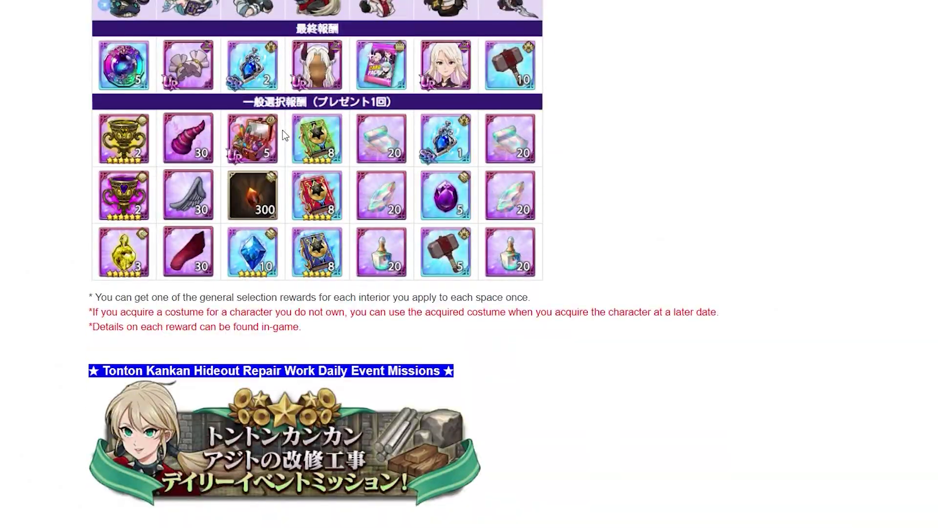
scroll(283, 131, down, 4)
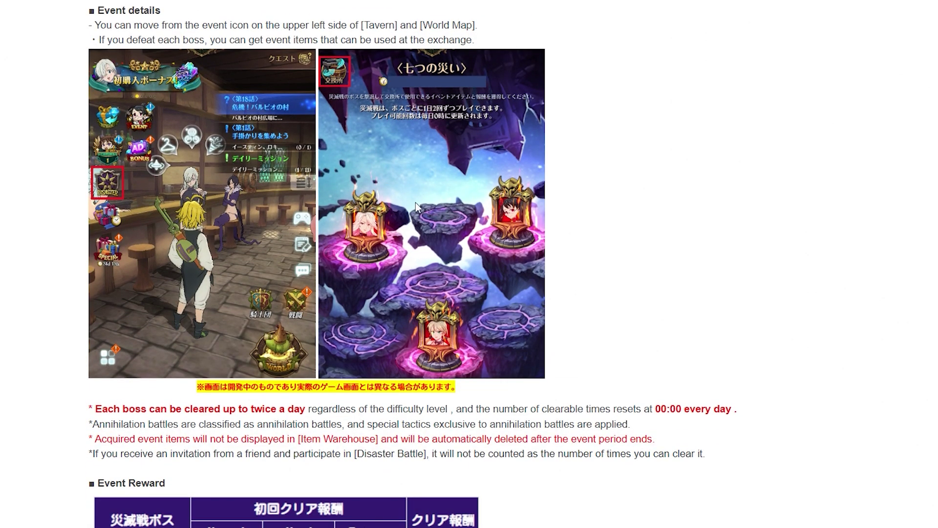
scroll(396, 214, down, 20)
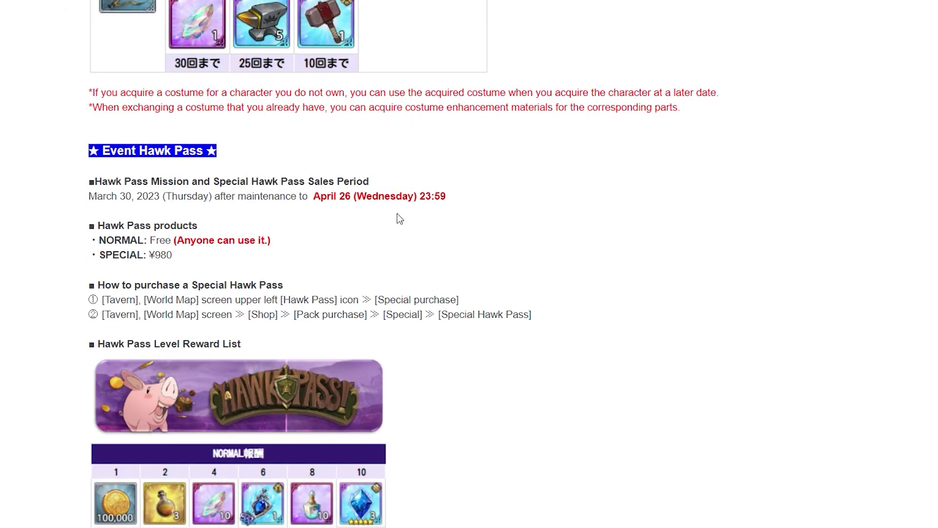
scroll(400, 219, down, 20)
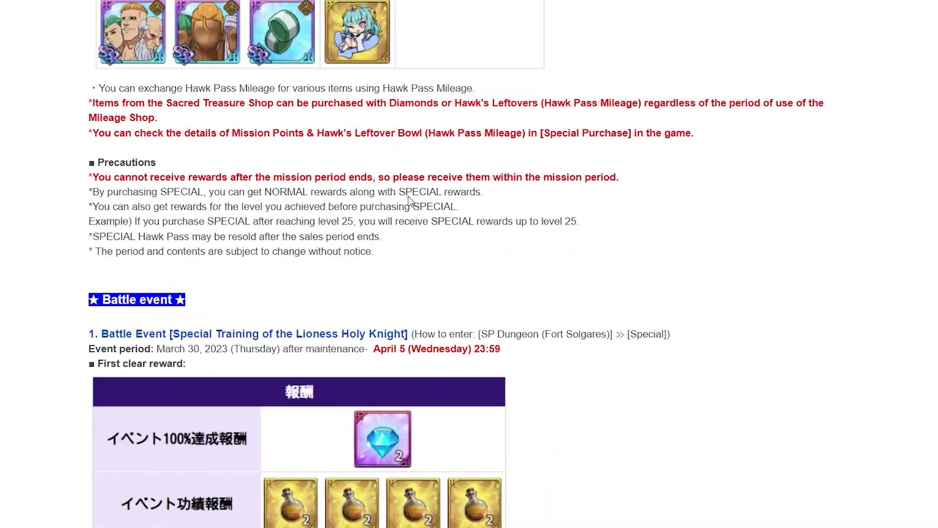
scroll(409, 200, down, 9)
scroll(409, 200, up, 2)
scroll(408, 199, down, 8)
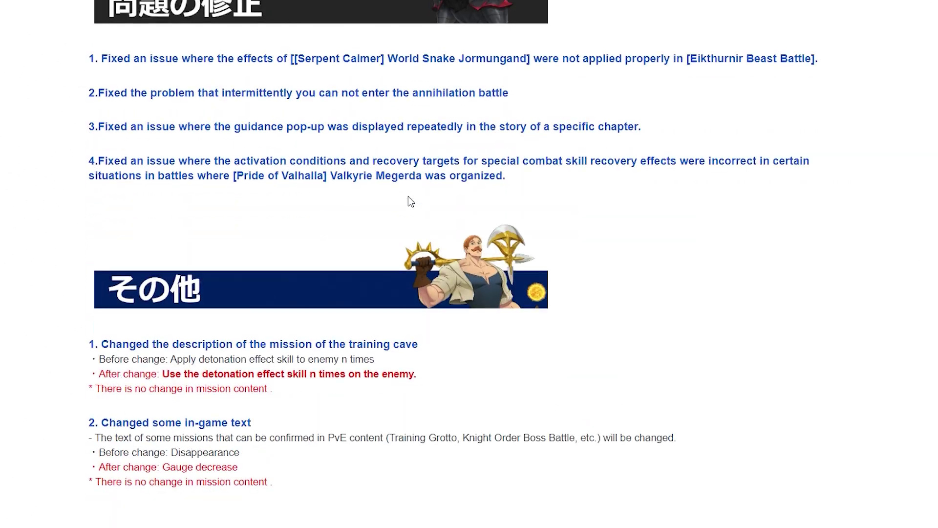
scroll(410, 201, down, 1)
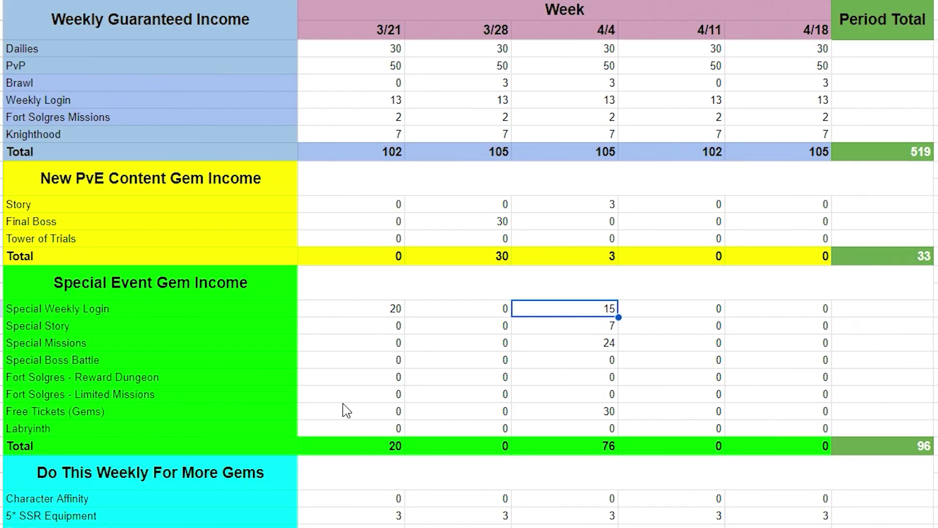
- Go through the week dates in the gem income spreadsheet's header row, from 3/21 to 4/18
click(395, 18)
click(393, 30)
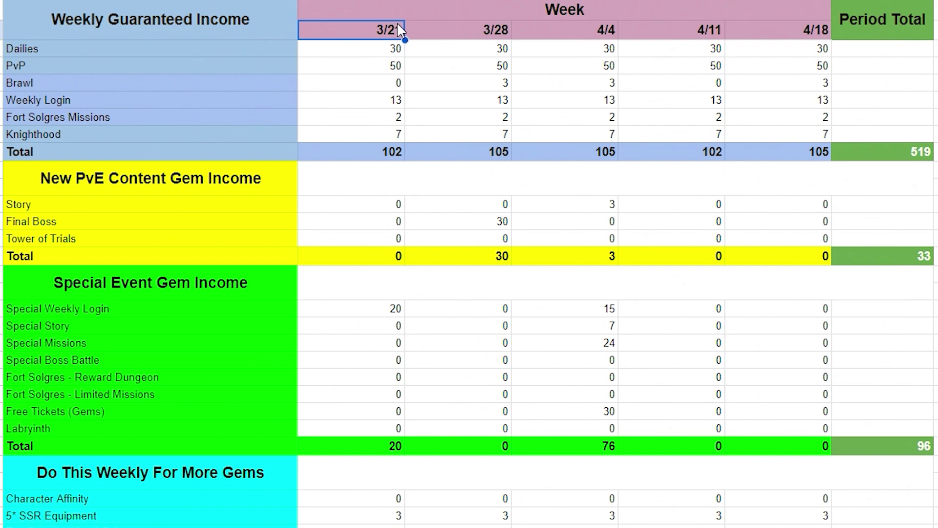
key(Right)
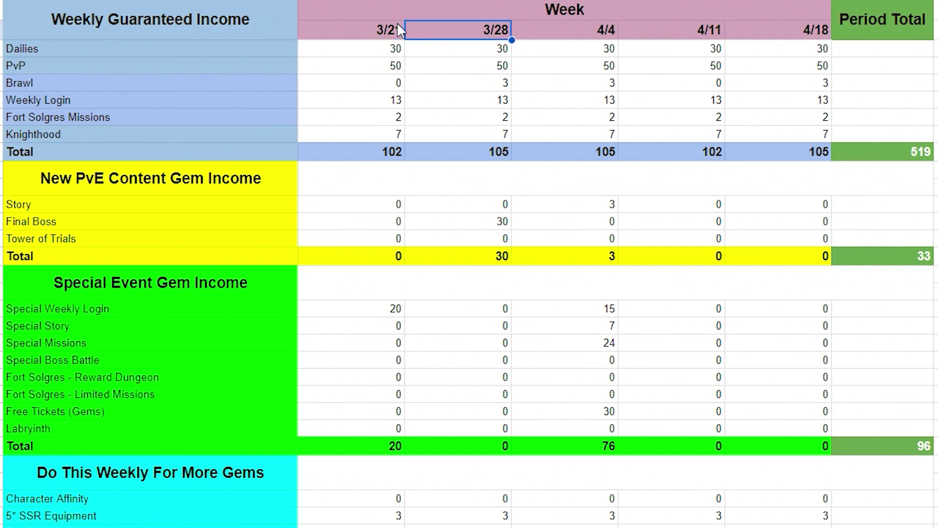
key(Right)
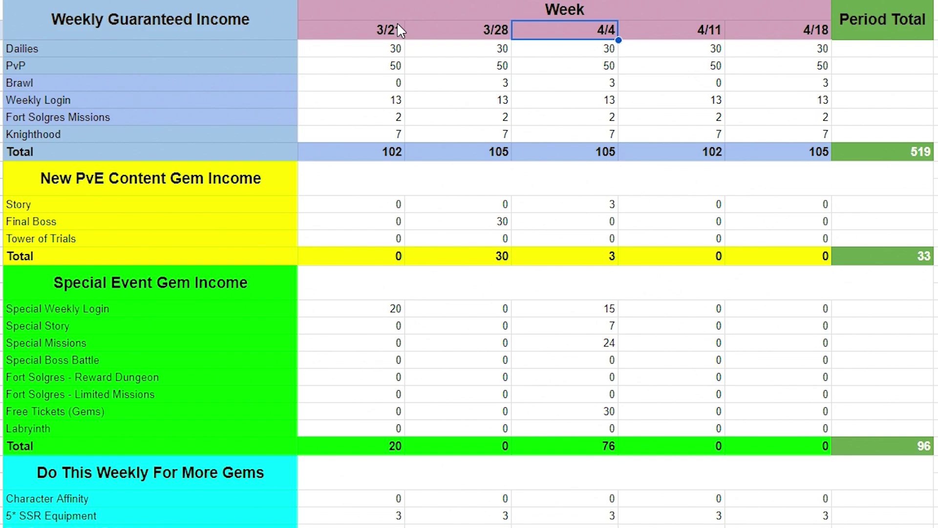
key(Right)
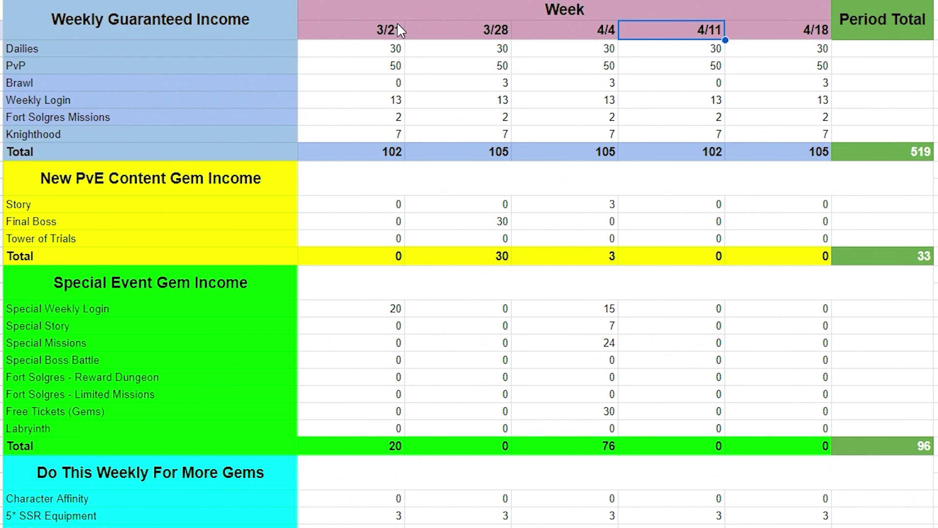
key(Right)
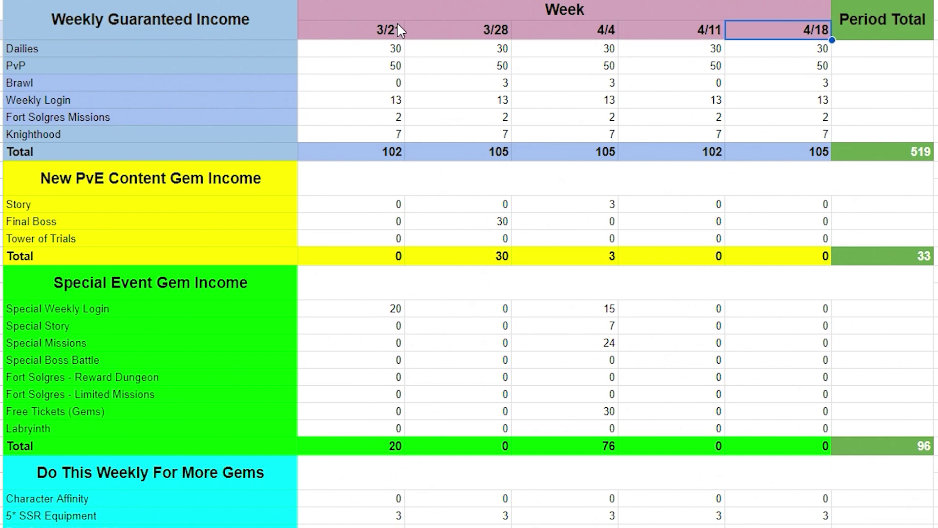
- Examine the Weekly Guaranteed Income rows for the 3/28 week and finish at the section's total for 3/21
key(Left)
key(Left)
key(Left)
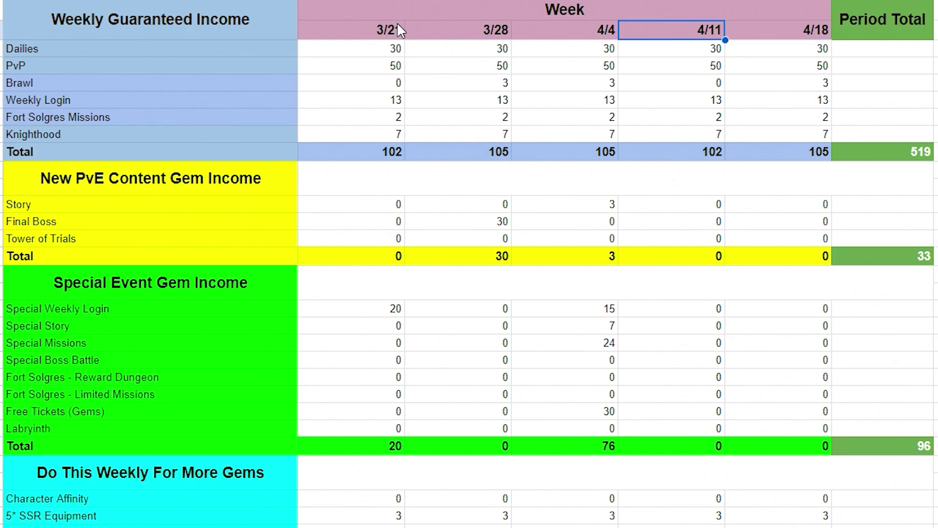
key(Down)
key(Down)
key(Down)
key(Down)
key(Down)
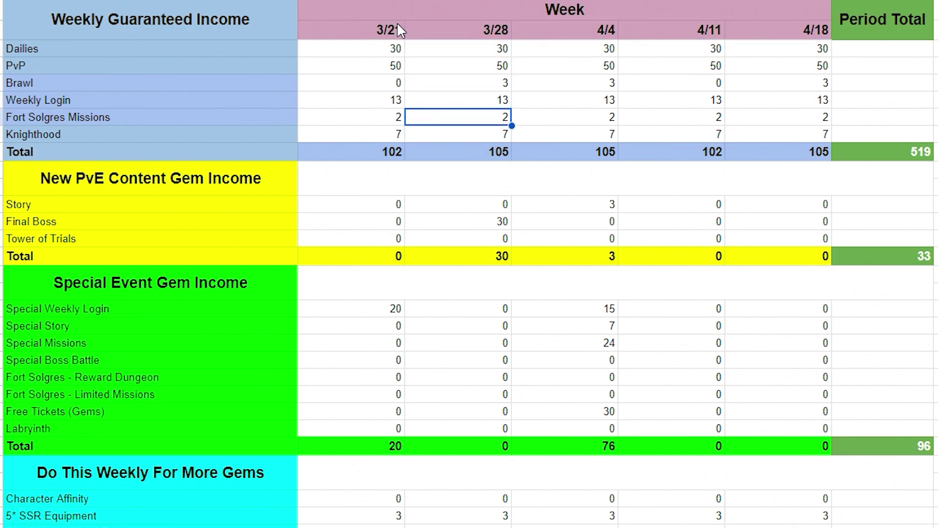
key(Left)
key(Down)
key(Down)
key(Right)
key(Left)
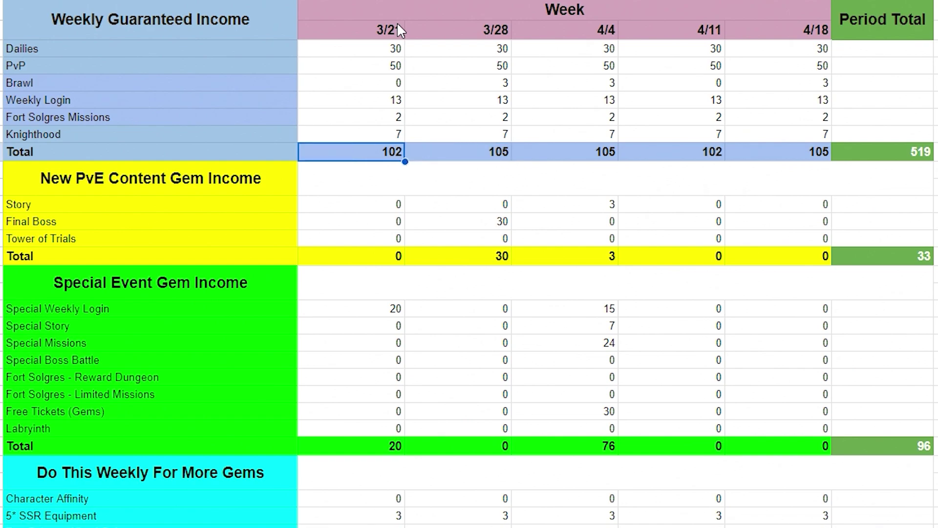
- Check the 3/21 week's New PvE Content entries and its Special Weekly Login gem income
key(Down)
key(Down)
key(Down)
key(Down)
key(Down)
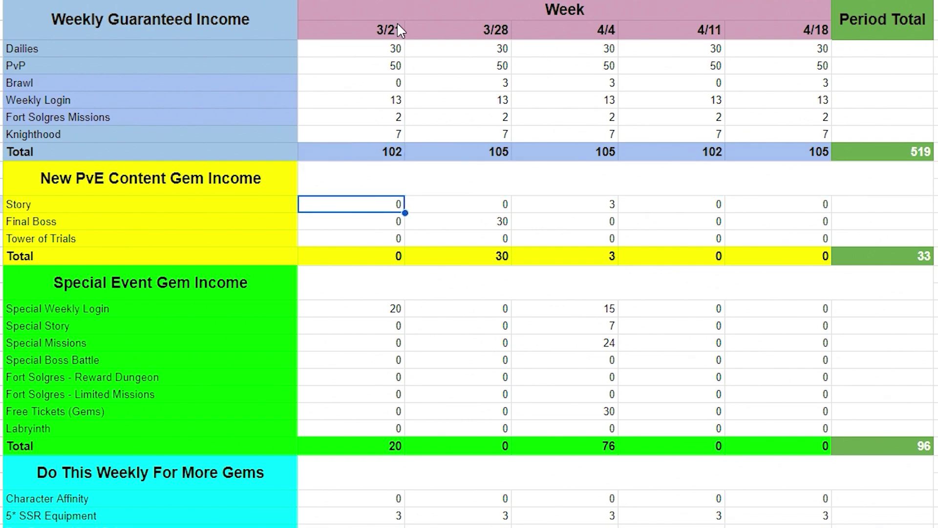
key(Down)
key(Down)
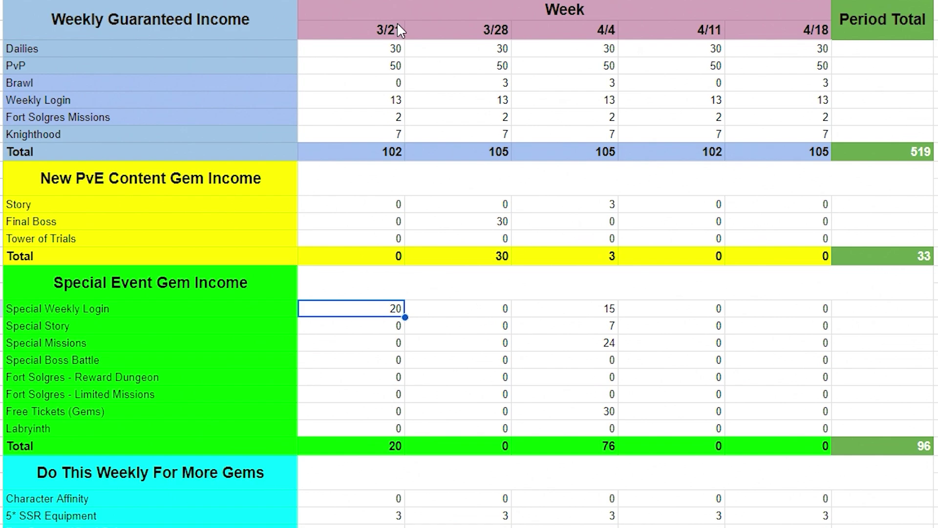
- Check the 3/28 week's Special Weekly Login entry and its Final Boss gem income
key(Right)
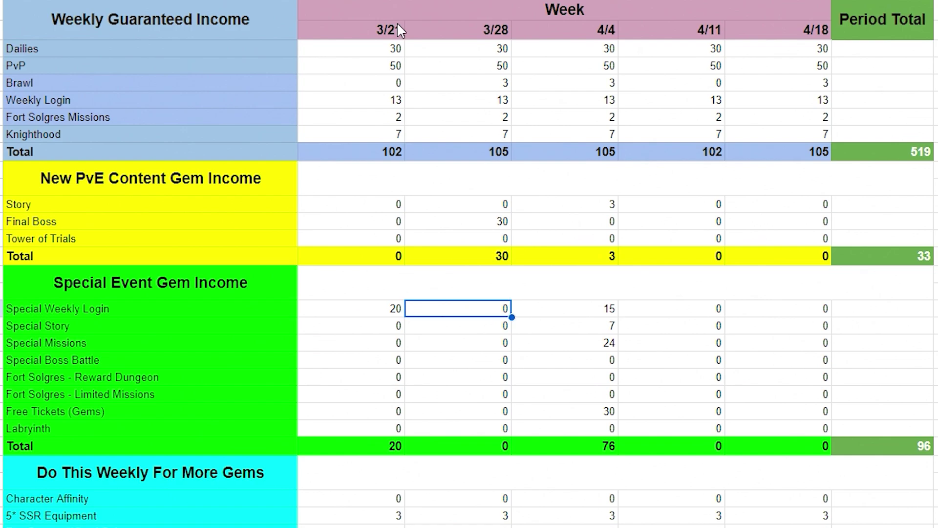
key(Up)
key(Up)
key(Up)
key(Up)
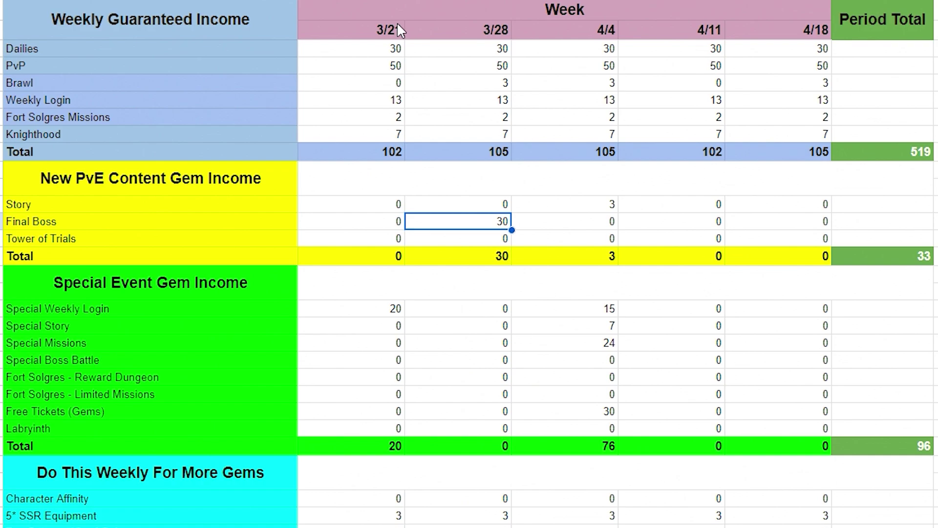
- Check the 4/4 week's New PvE Content total and its Special Weekly Login, Special Story and Special Missions entries
key(Right)
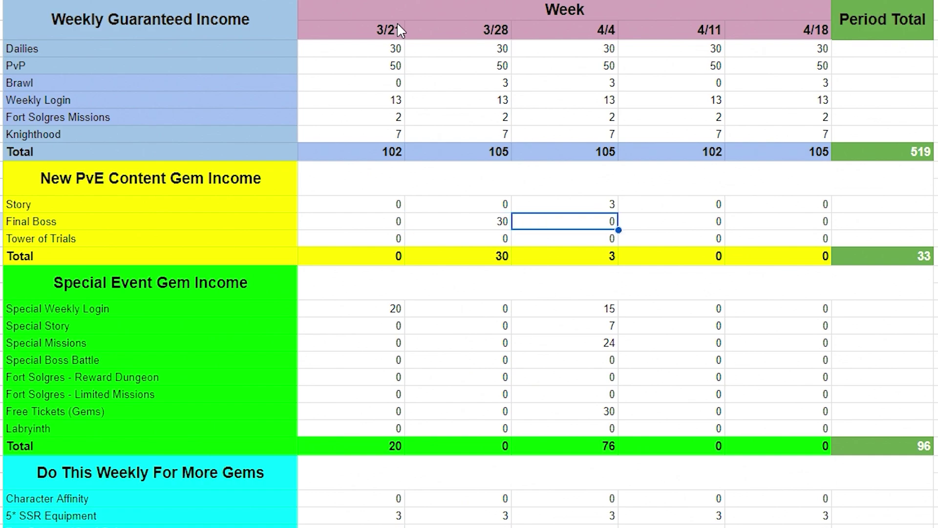
key(Down)
key(Down)
key(Down)
key(Up)
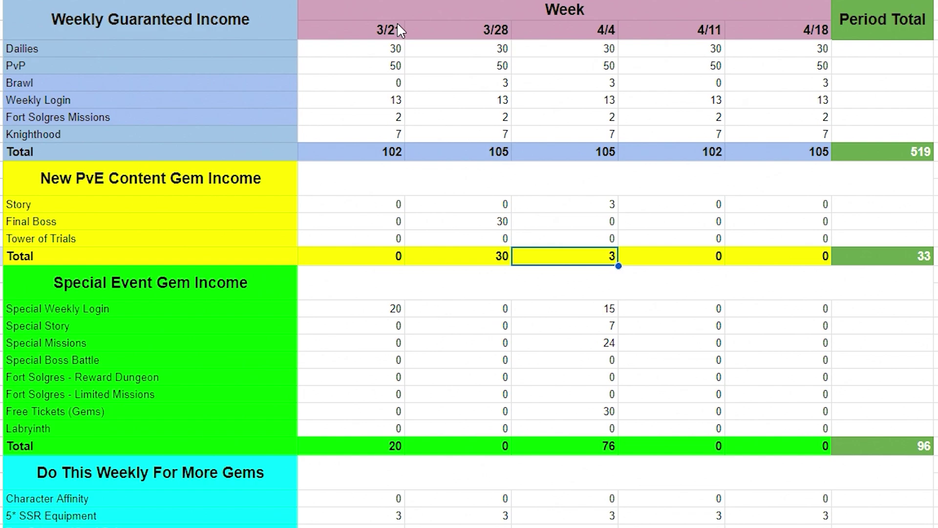
key(Down)
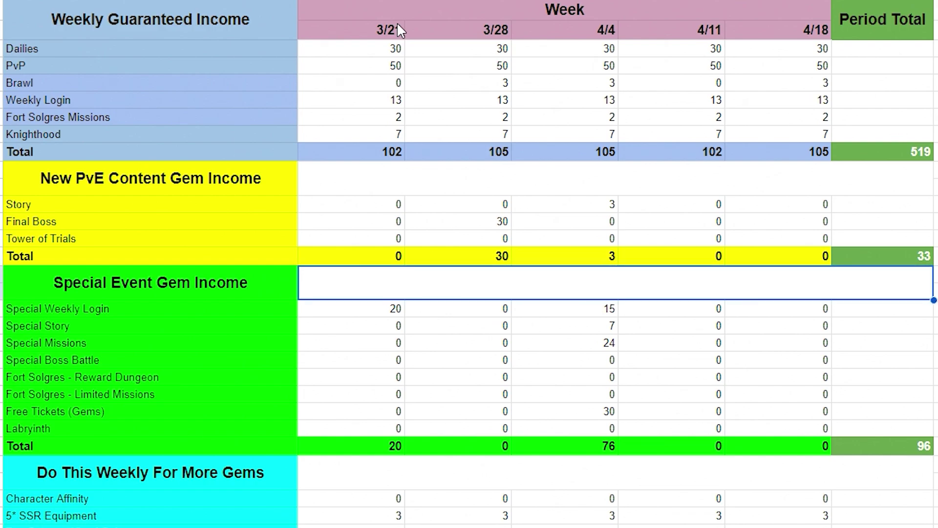
key(Down)
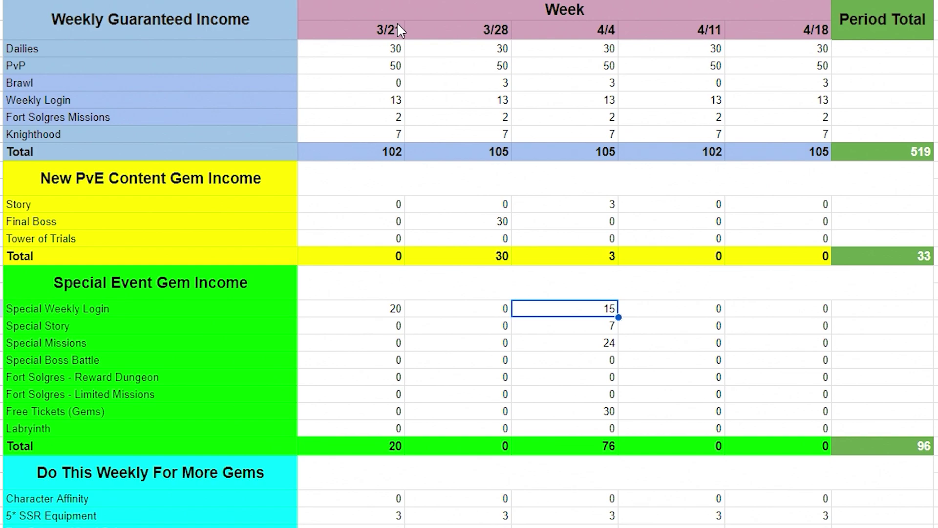
key(Down)
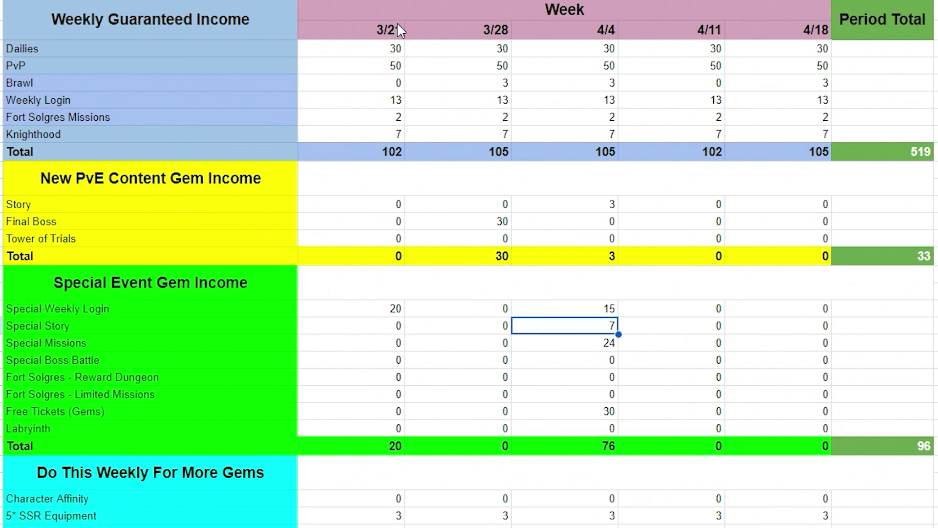
key(Down)
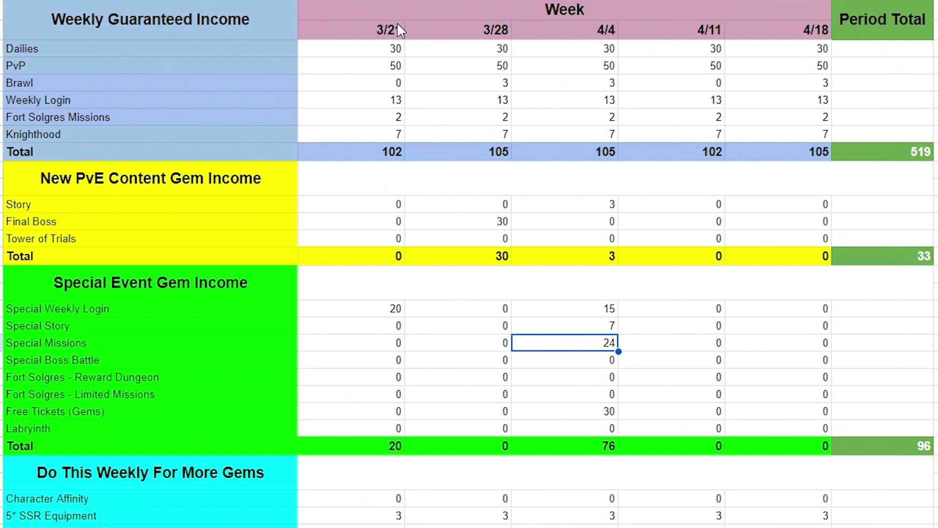
- Look over the weekly grand totals for F2P gem income and return to the 4/4 week header
scroll(435, 25, down, 2)
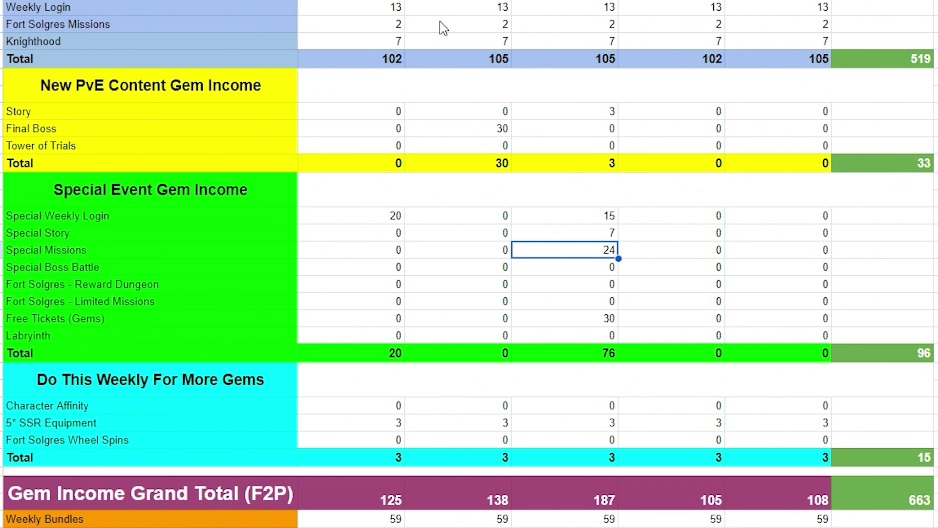
key(Up)
key(Up)
key(Up)
key(Up)
key(Up)
key(Up)
key(Up)
key(Up)
key(Up)
key(Up)
key(Up)
key(Up)
key(Up)
key(Up)
key(Up)
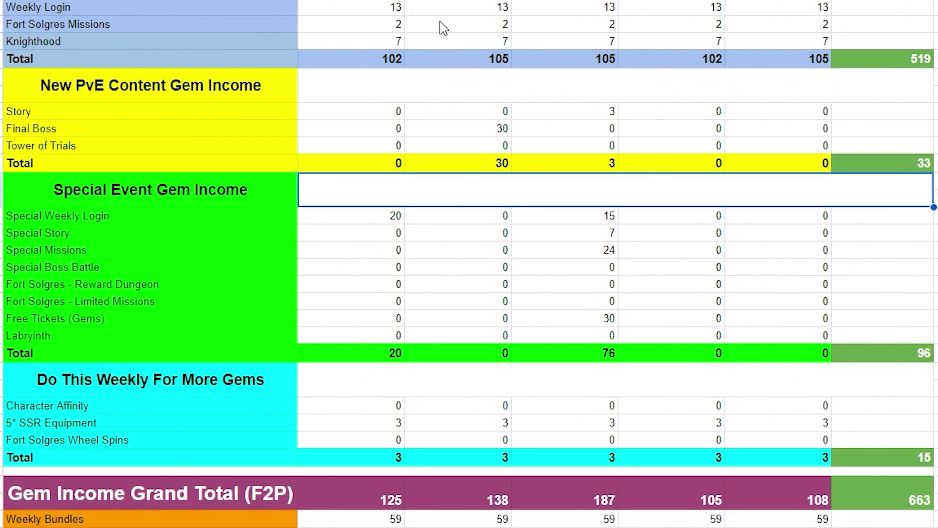
key(Up)
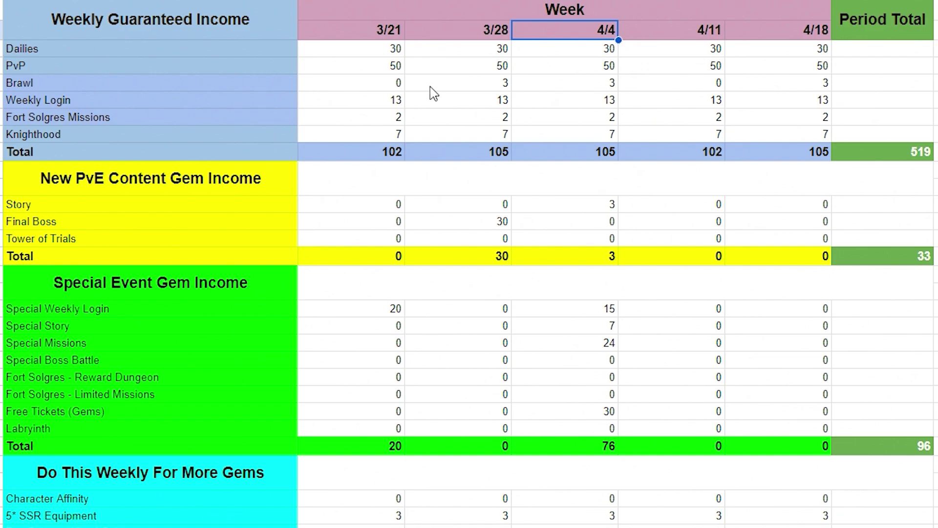
- Highlight the Weekly Guaranteed Income totals for 3/21 to 4/18, followed by only those for 3/28 to 4/18
click(393, 157)
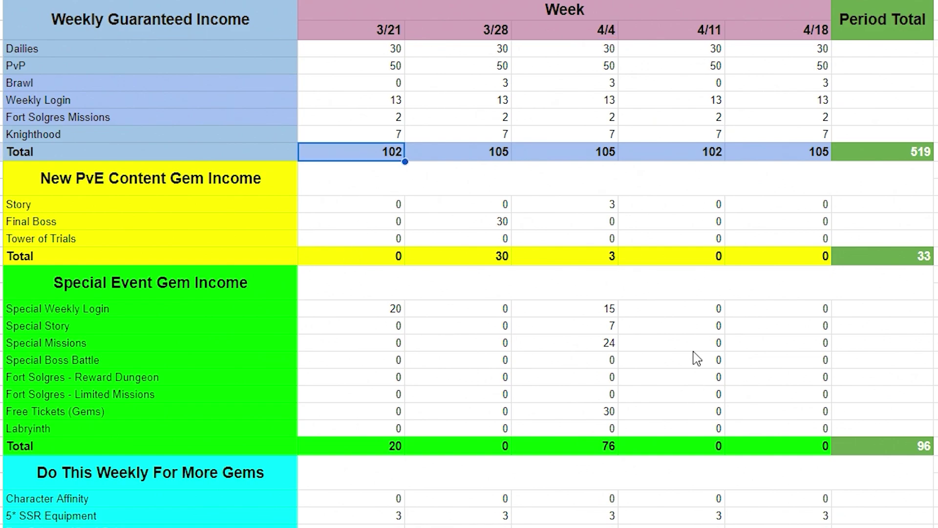
shift+click(780, 154)
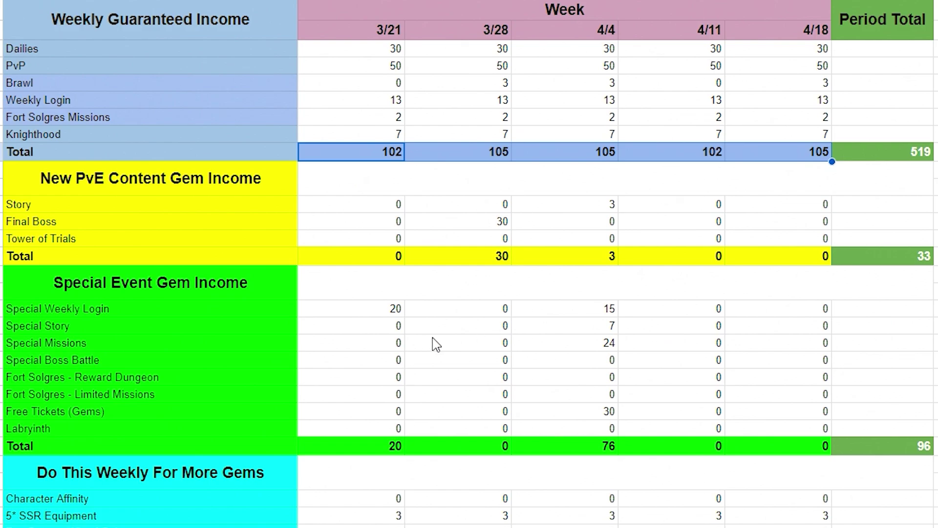
click(521, 284)
click(488, 156)
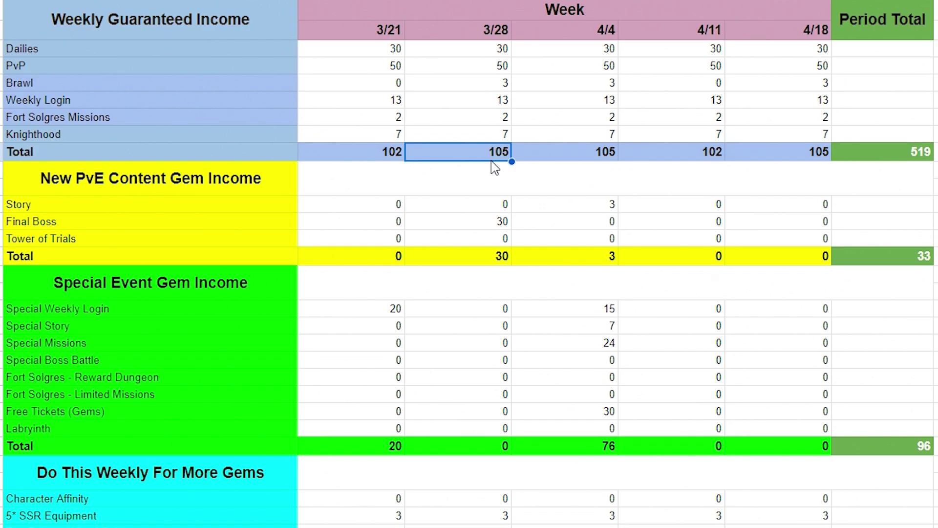
shift+click(781, 155)
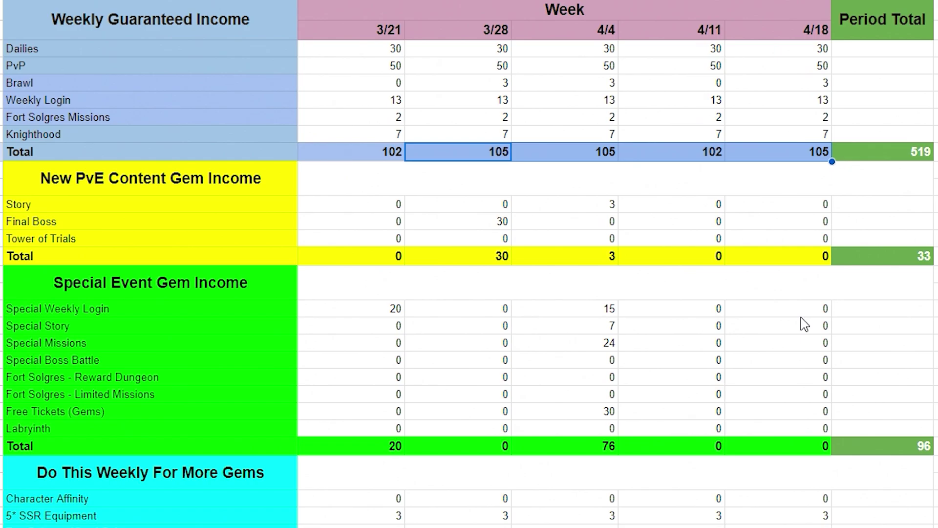
- Check the Megelda banner in the Banners schedule and look over the 3/28 to 4/18 Gem Calculator
scroll(687, 383, down, 6)
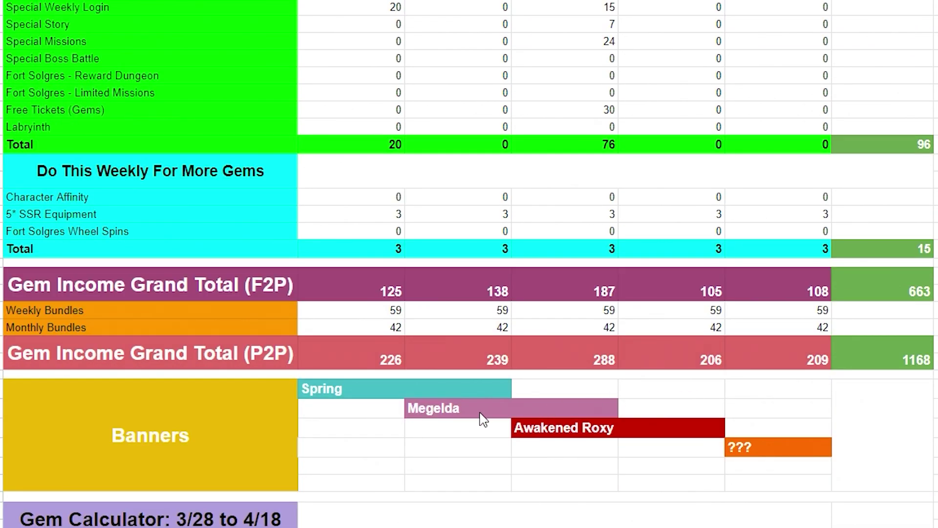
click(492, 413)
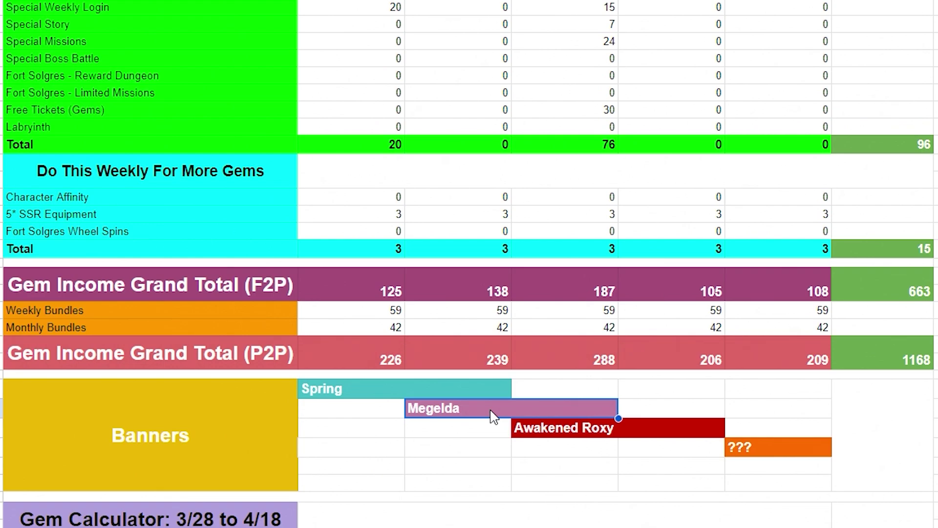
scroll(494, 416, down, 3)
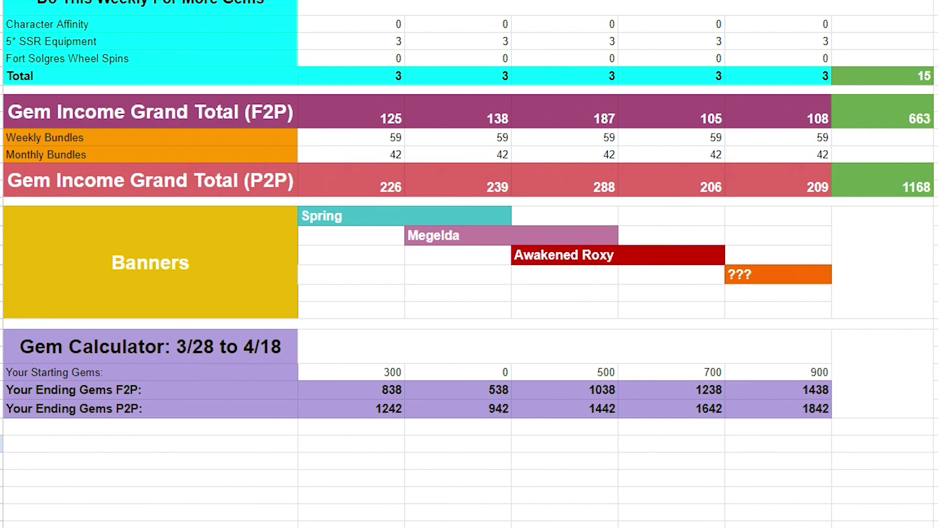
- For the 4/18 week's special event income, set Labyrinth to 40 and Free Tickets (Gems) to 30
scroll(754, 411, up, 10)
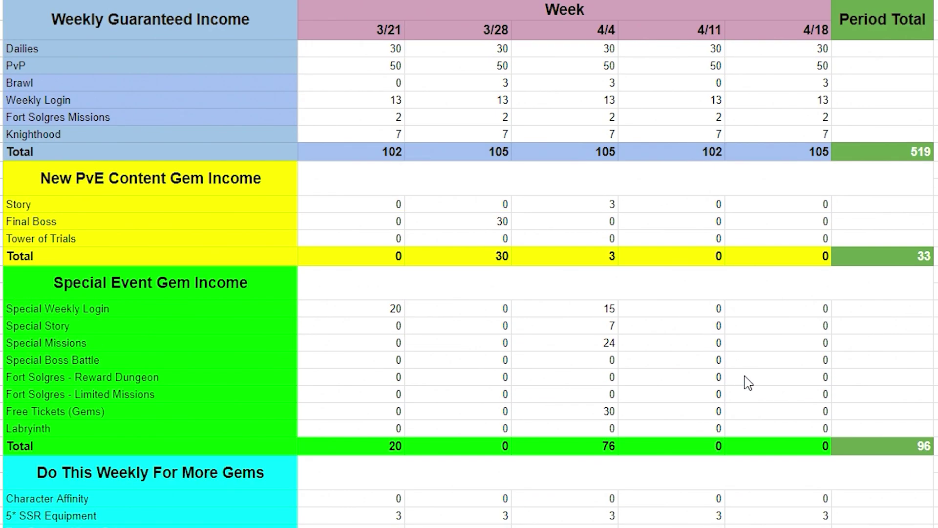
click(805, 432)
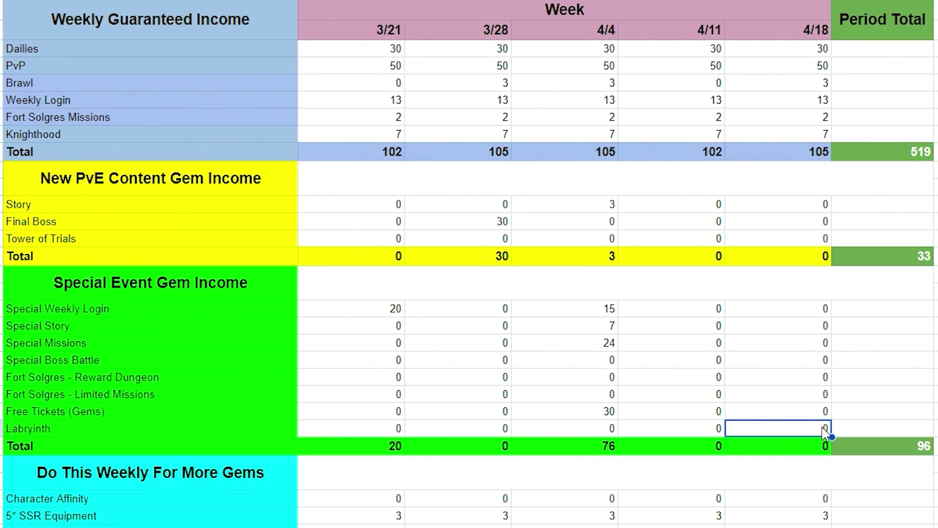
text(40)
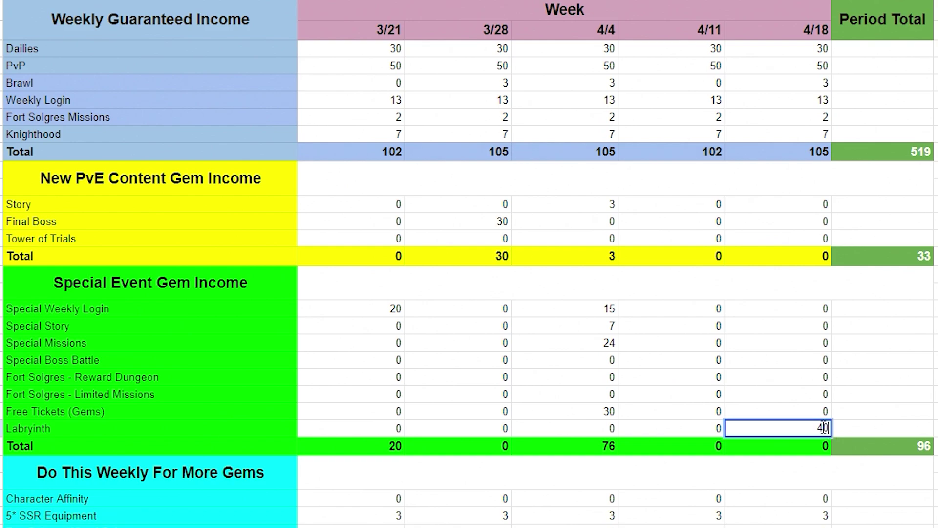
click(826, 417)
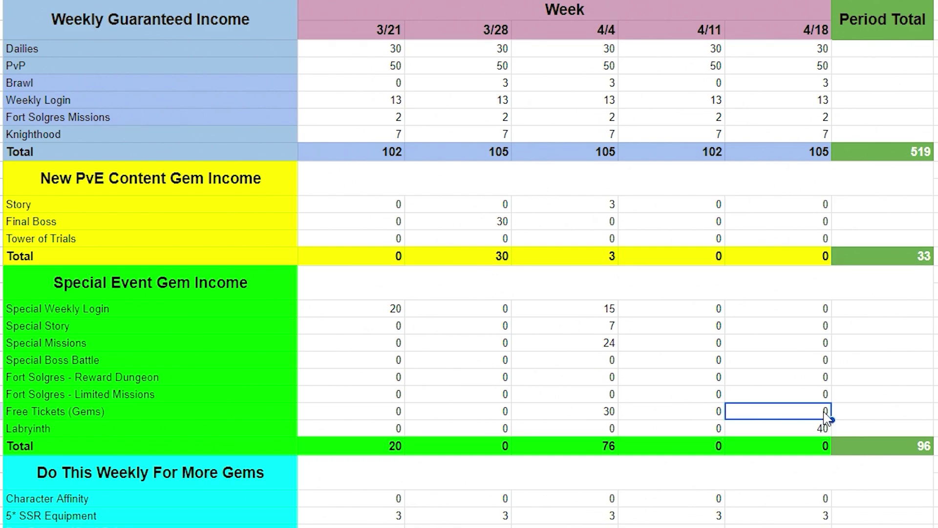
text(30)
click(825, 397)
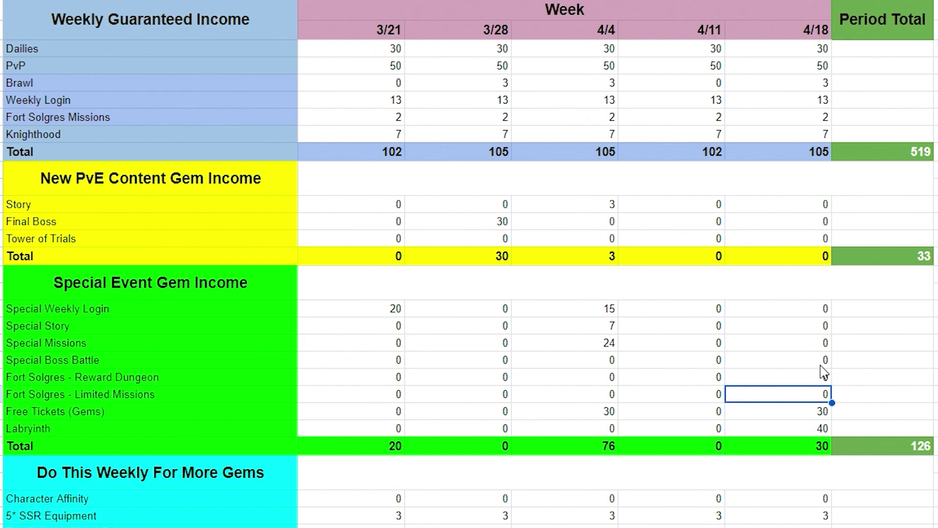
- For the 4/18 week, set Special Missions to 10 and Special Weekly Login to 20
click(817, 364)
click(810, 347)
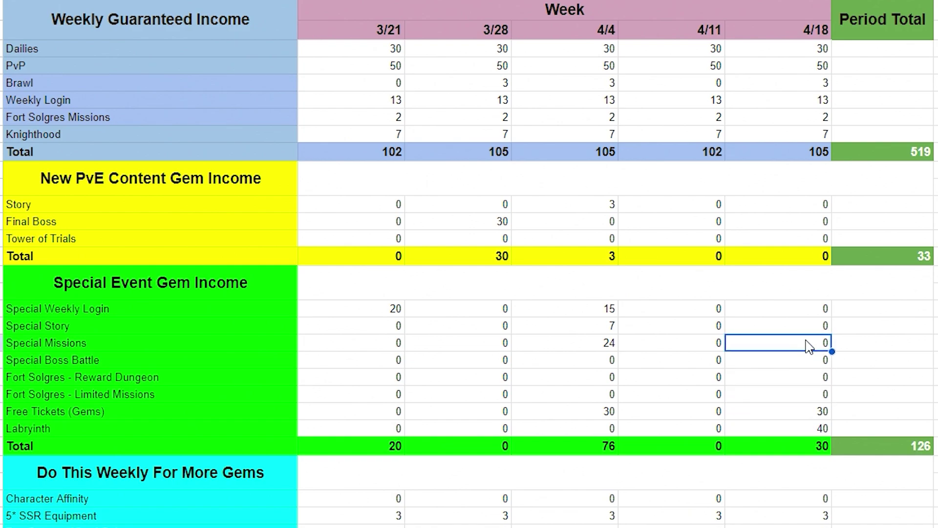
text(10)
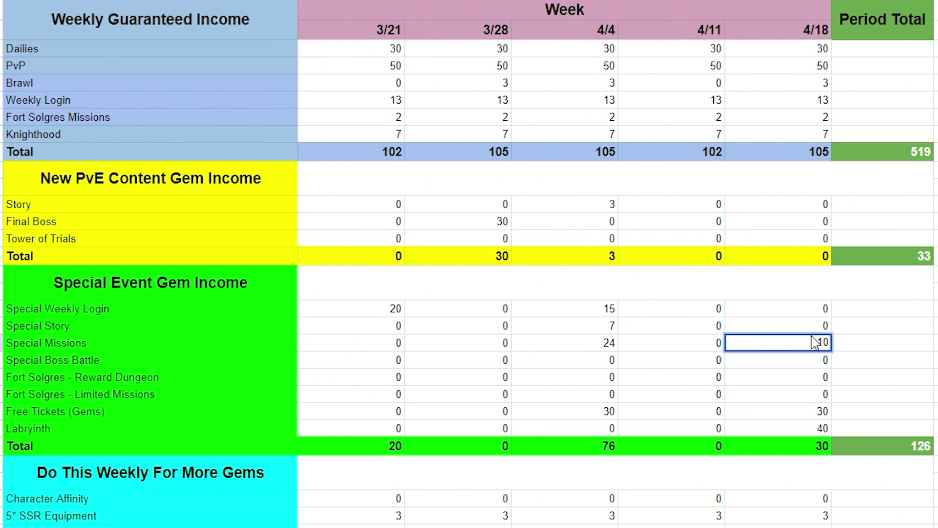
click(813, 313)
text(20)
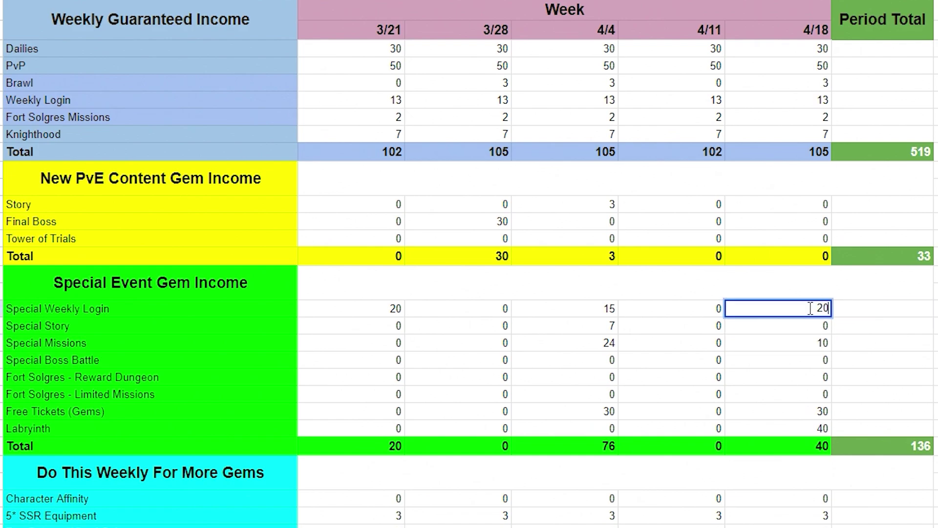
key(Tab)
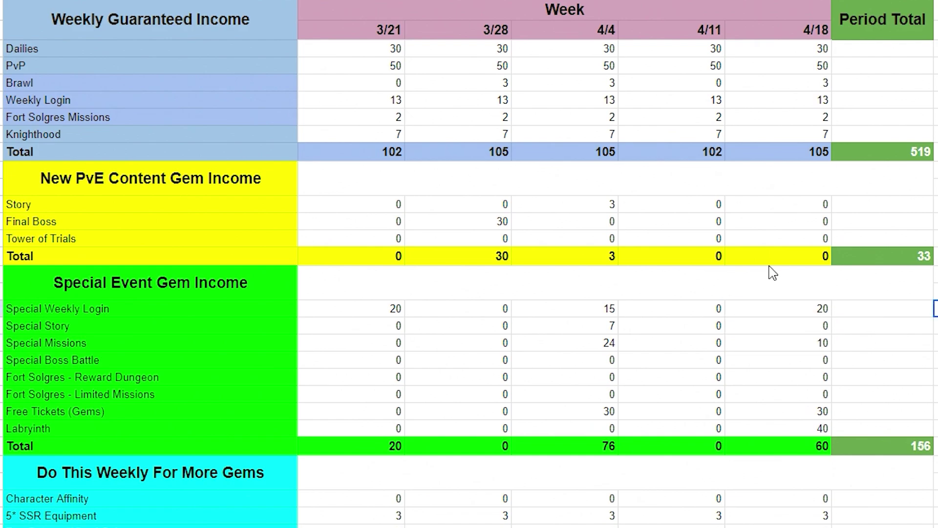
- Set the 4/18 week's Final Boss gem income to 43
click(806, 224)
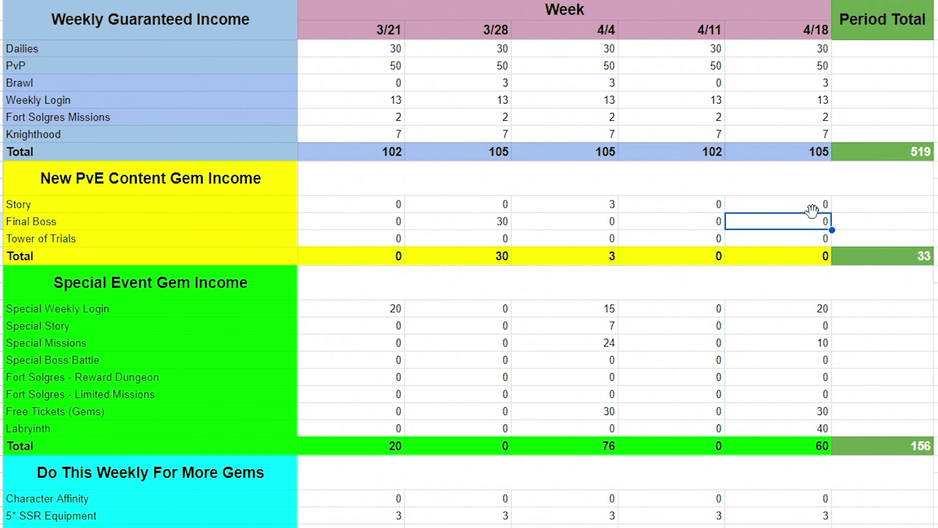
key(Return)
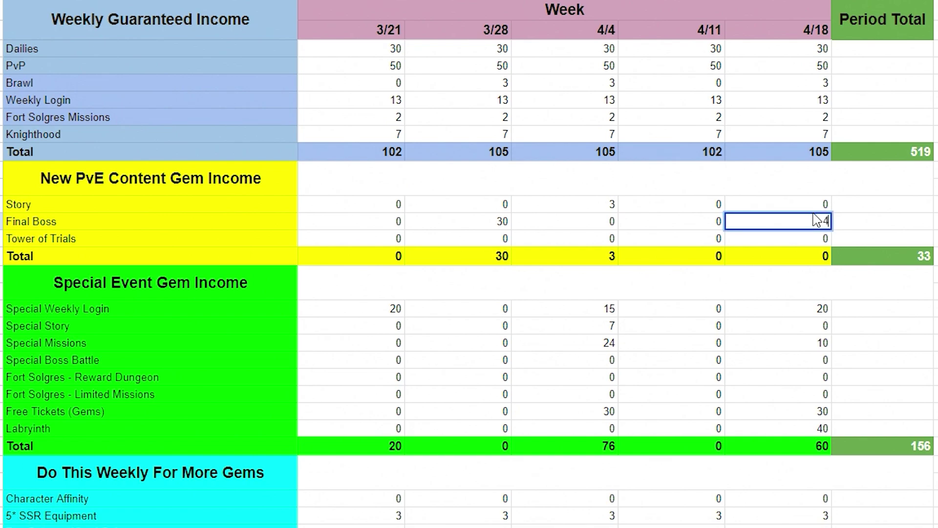
key(BackSpace)
text(43)
key(Return)
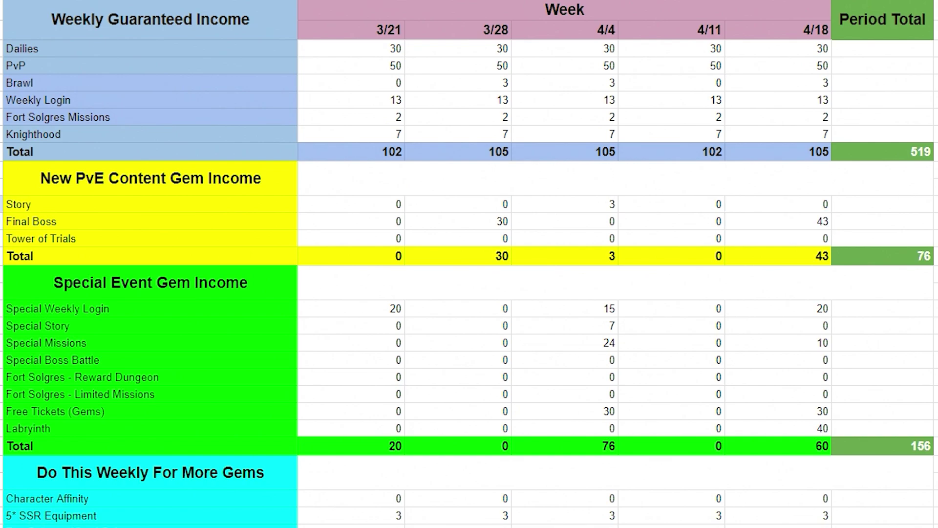
- Review the F2P and P2P gem income grand totals and return to the weekly guaranteed income section
scroll(469, 264, down, 2)
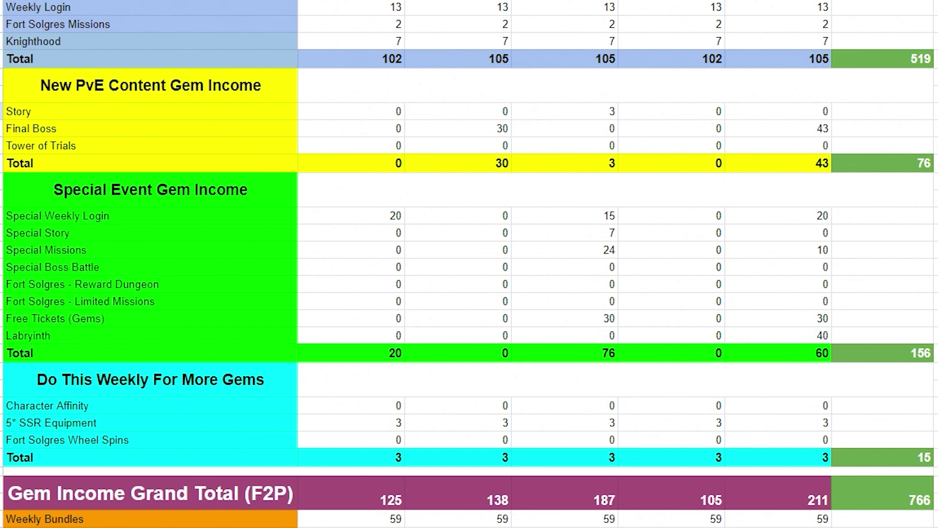
scroll(470, 264, down, 2)
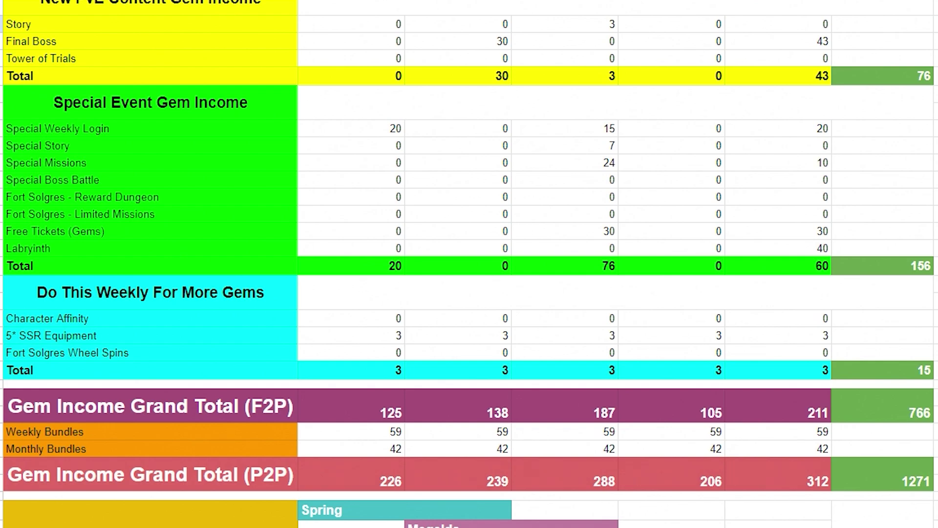
scroll(302, 191, up, 3)
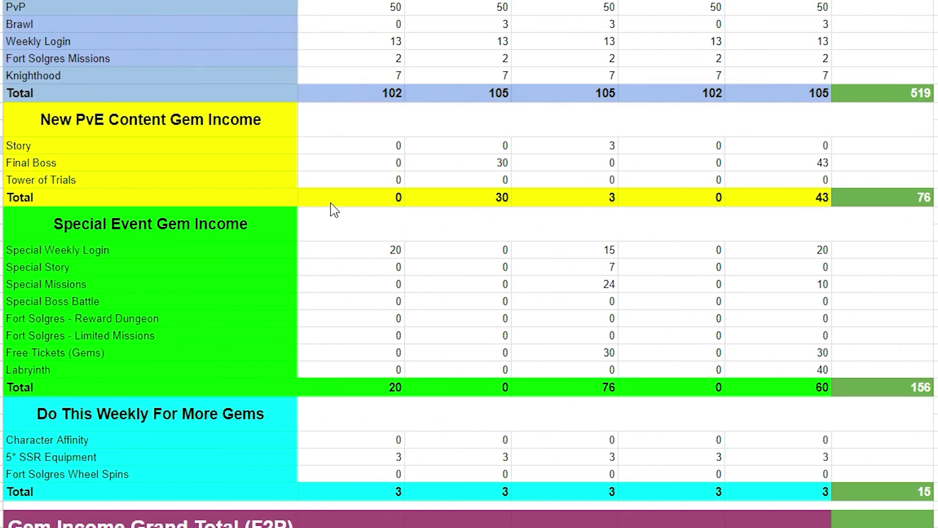
scroll(333, 225, up, 1)
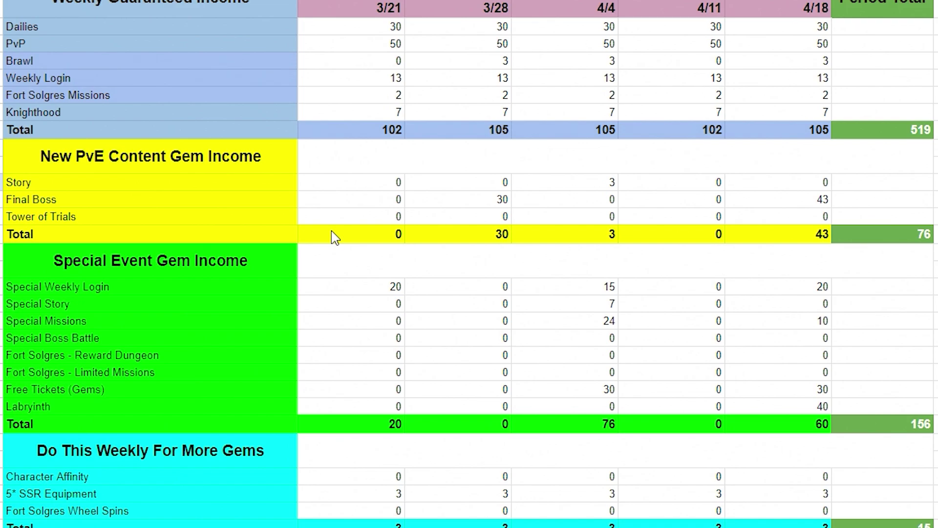
scroll(342, 236, up, 1)
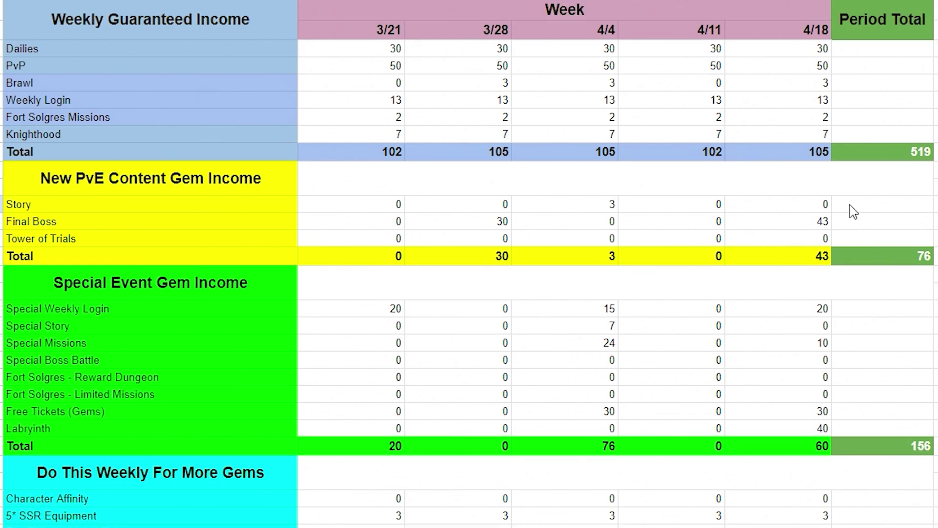
- Point out the 4/18, 3/28 and 4/4 week headers to mark the period under discussion
click(924, 136)
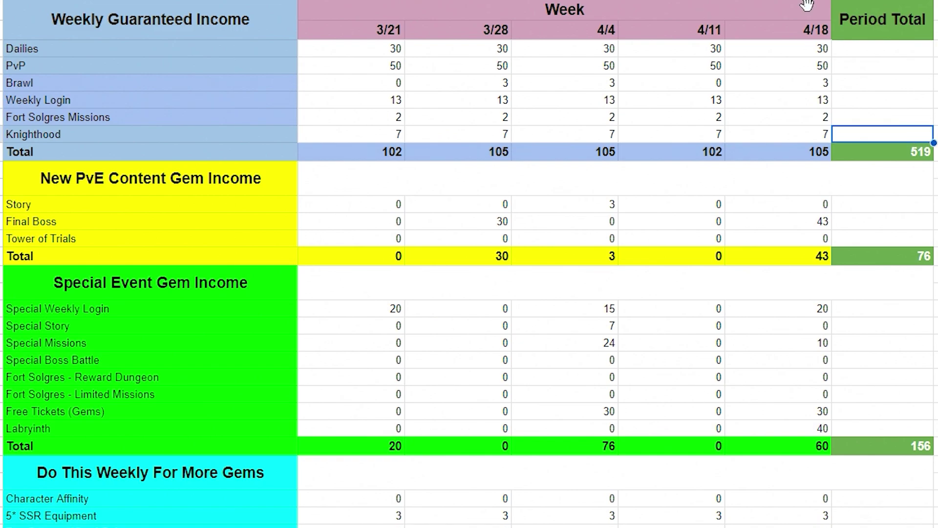
click(790, 38)
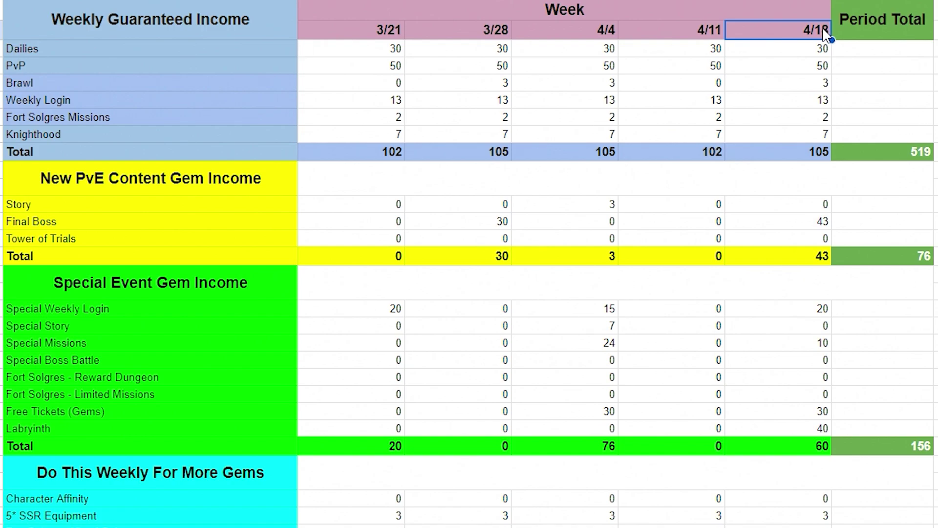
click(489, 30)
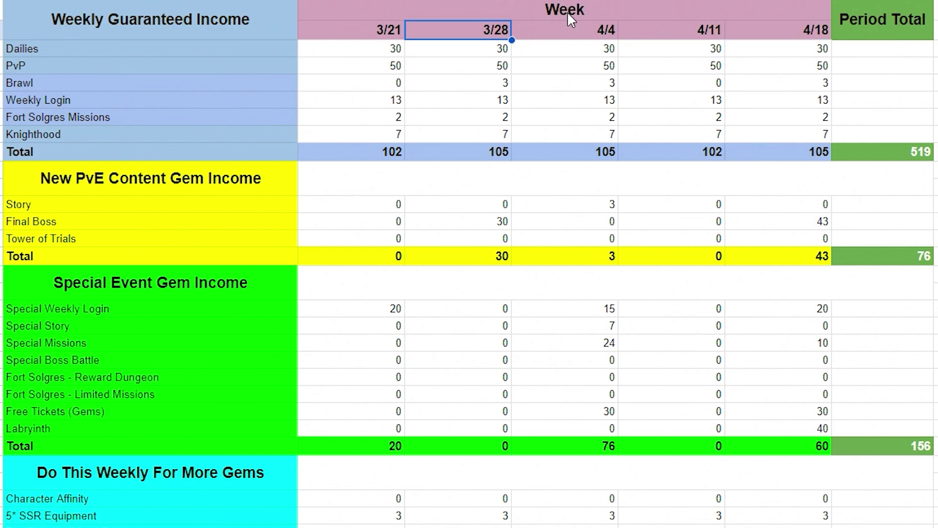
click(601, 30)
click(777, 33)
- Highlight the 3/28 to 4/18 guaranteed totals, the 3/28 New PvE total and the 4/4 login, story, missions and free ticket entries, then clear the selection
click(506, 151)
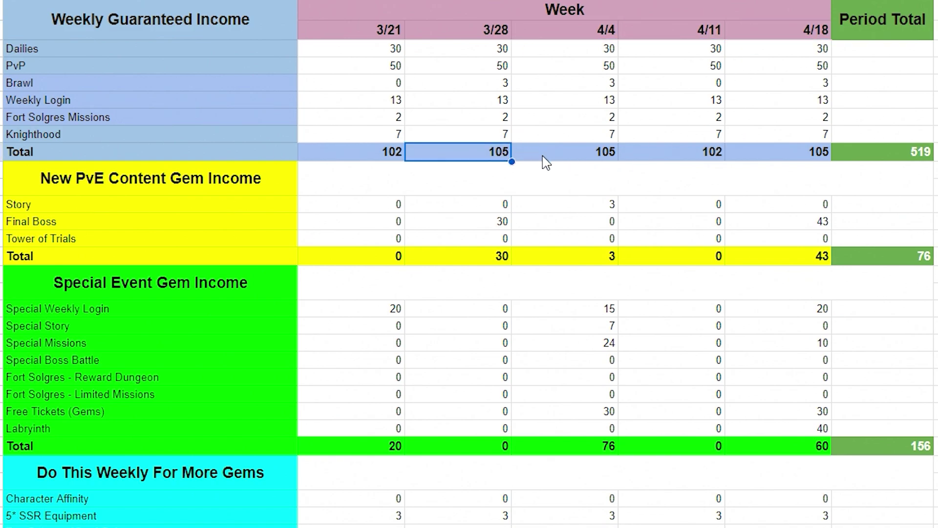
shift+click(796, 156)
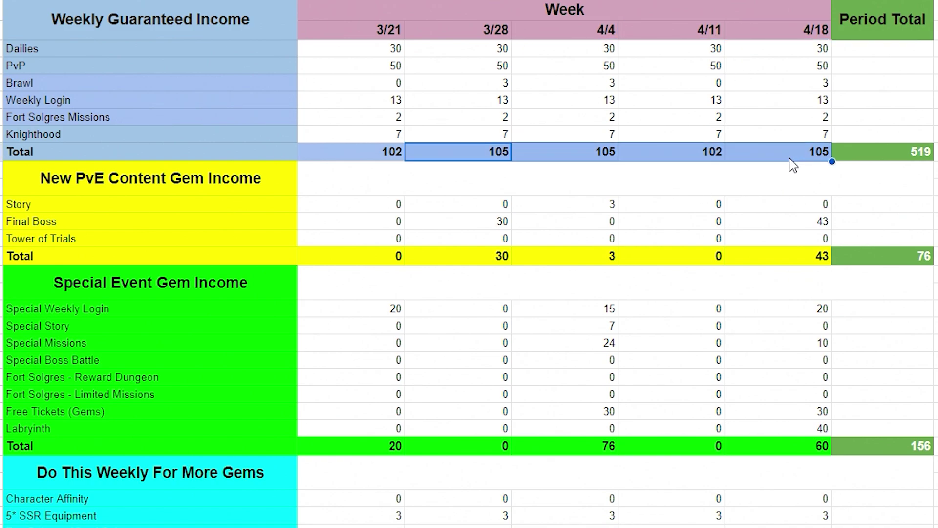
click(489, 259)
drag(565, 308, 564, 343)
ctrl+click(564, 411)
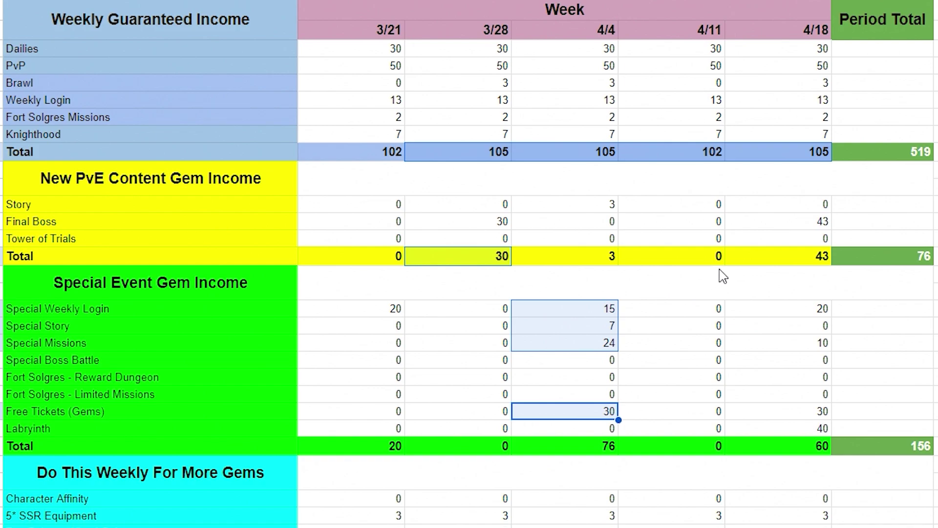
click(790, 296)
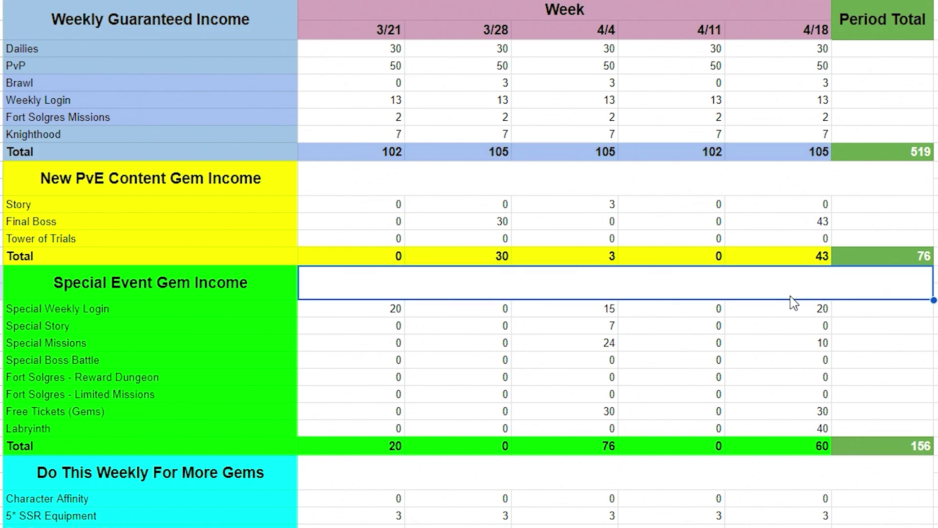